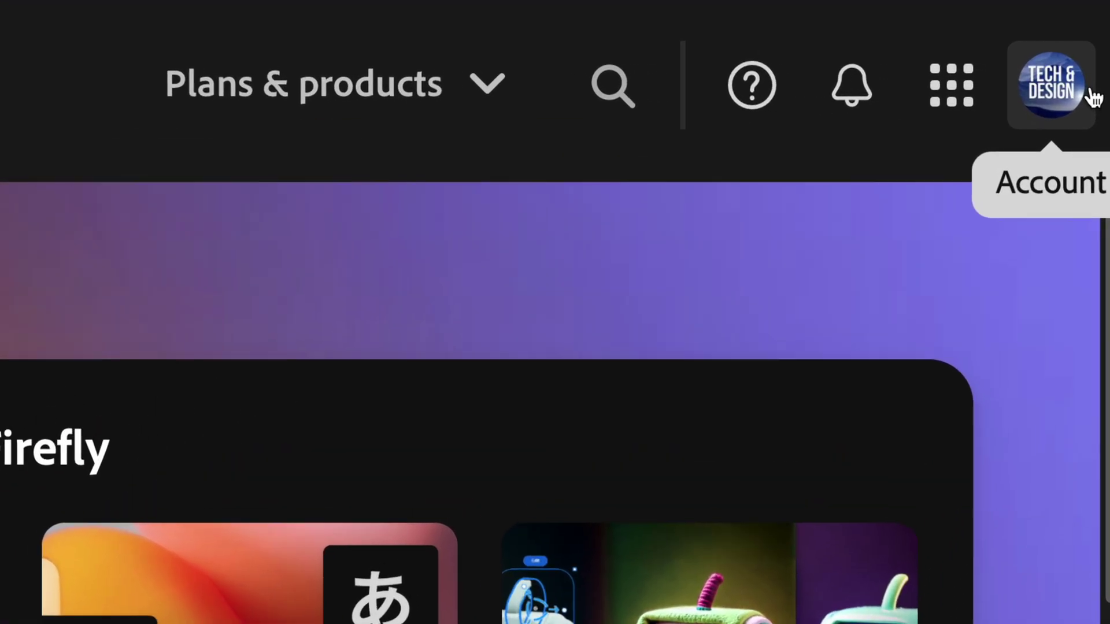
- Go to Manage account and bring the Creative Cloud All Apps 100GB plan card into view
click(985, 87)
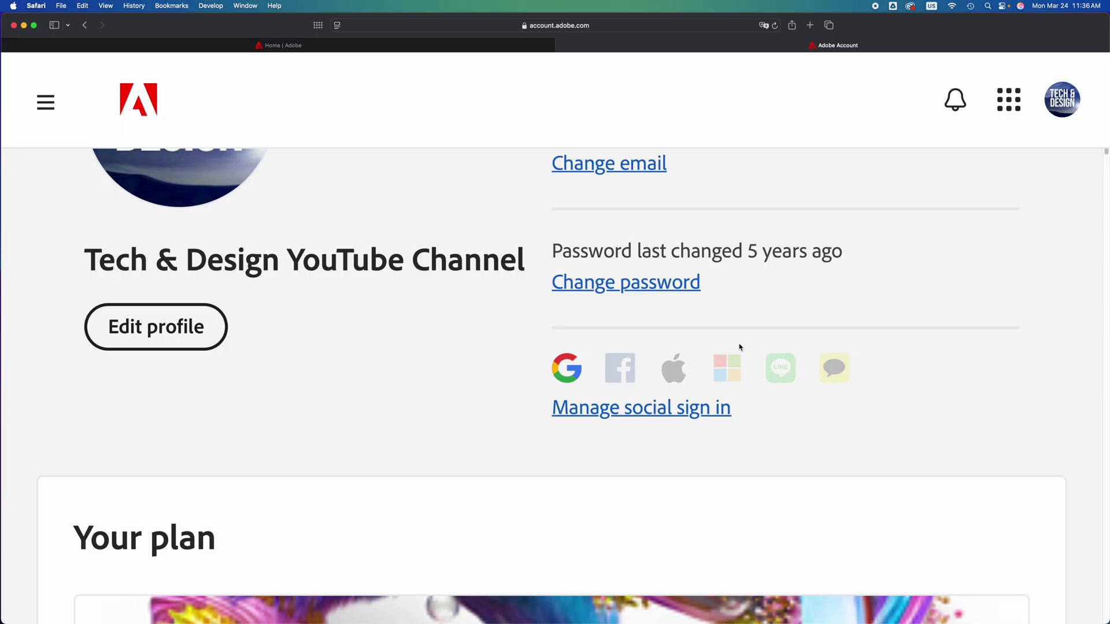
scroll(740, 347, down, 2)
scroll(738, 347, down, 6)
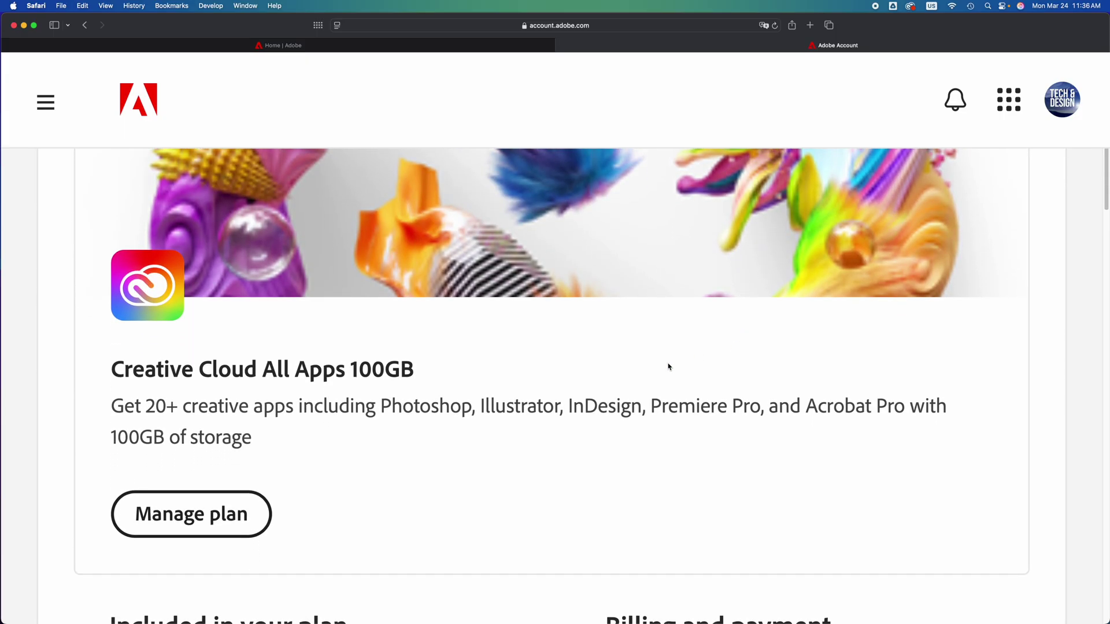
- Open Manage plan for the All Apps 100GB plan and reveal Cancel your plan
click(168, 524)
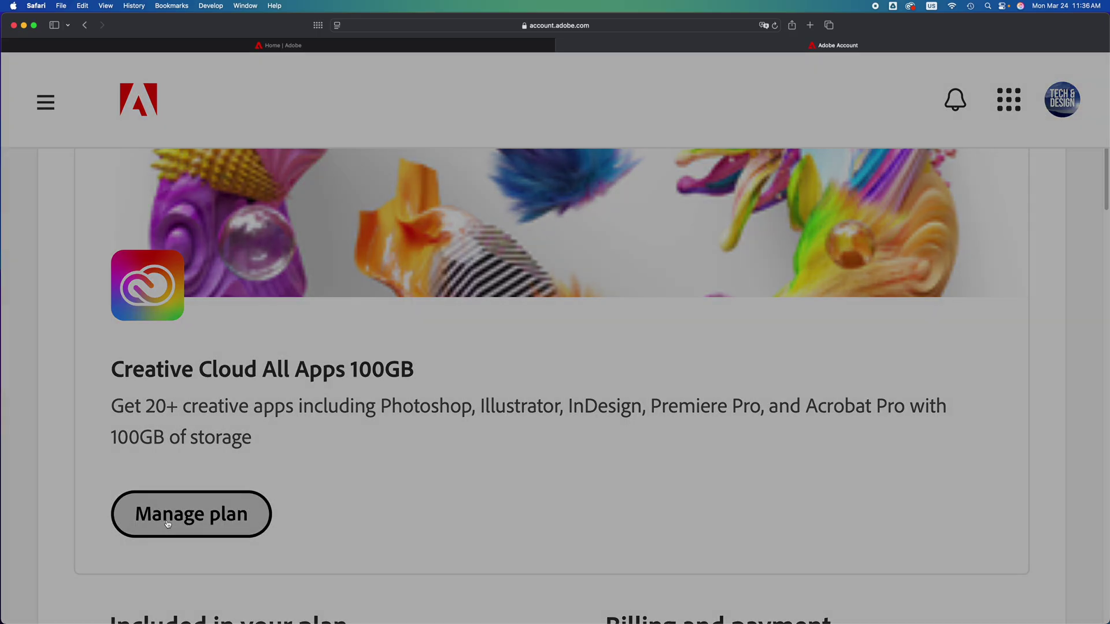
scroll(654, 403, down, 2)
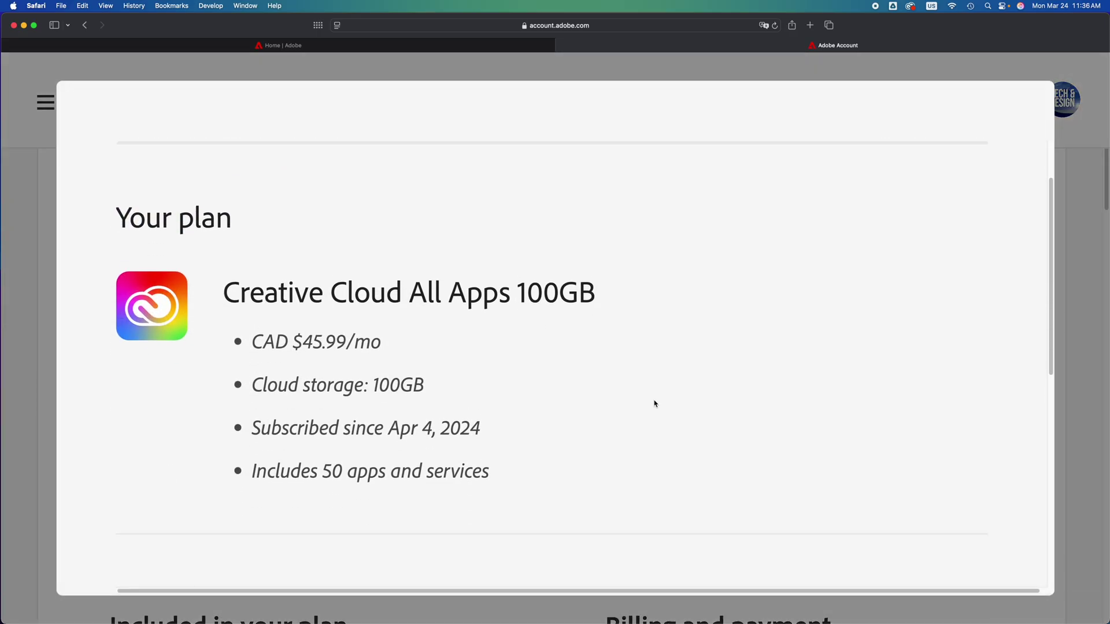
scroll(655, 403, down, 3)
scroll(654, 403, down, 2)
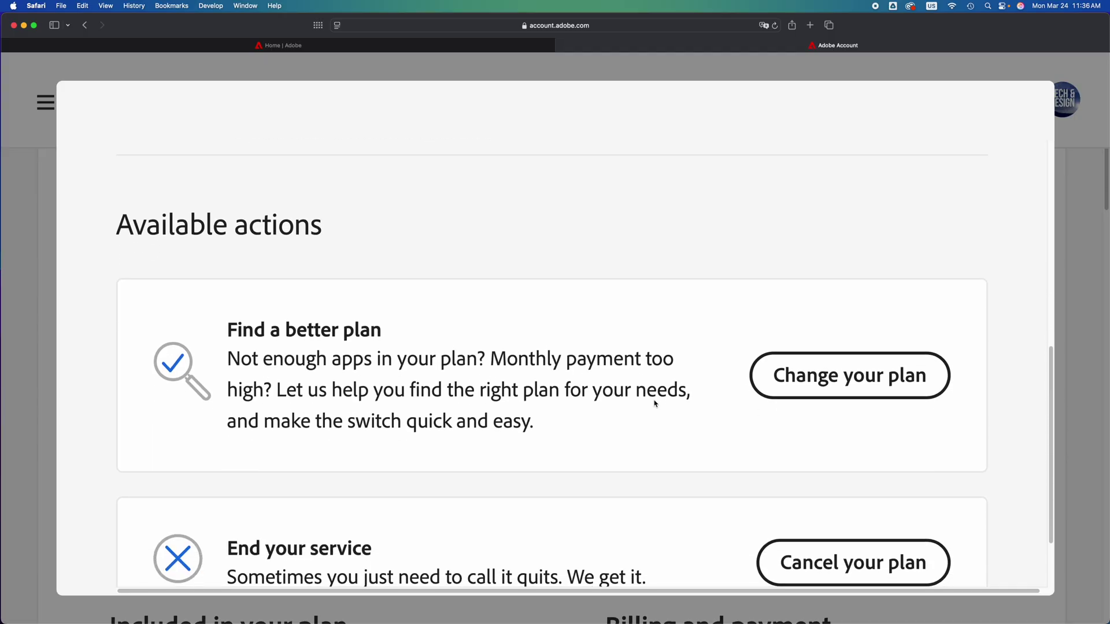
scroll(655, 403, down, 1)
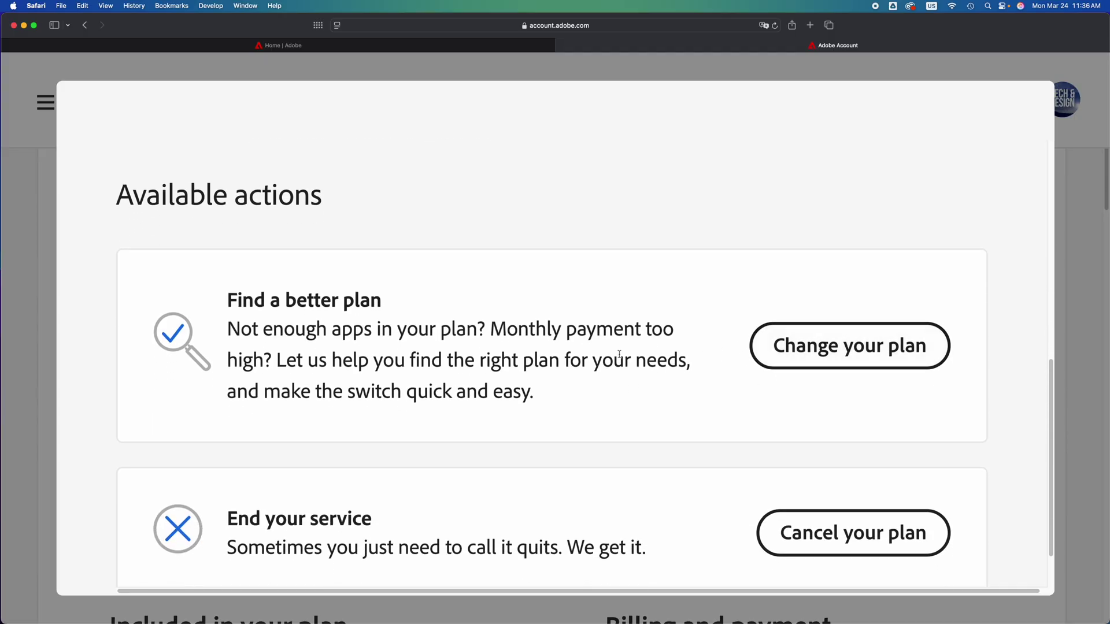
scroll(697, 408, down, 2)
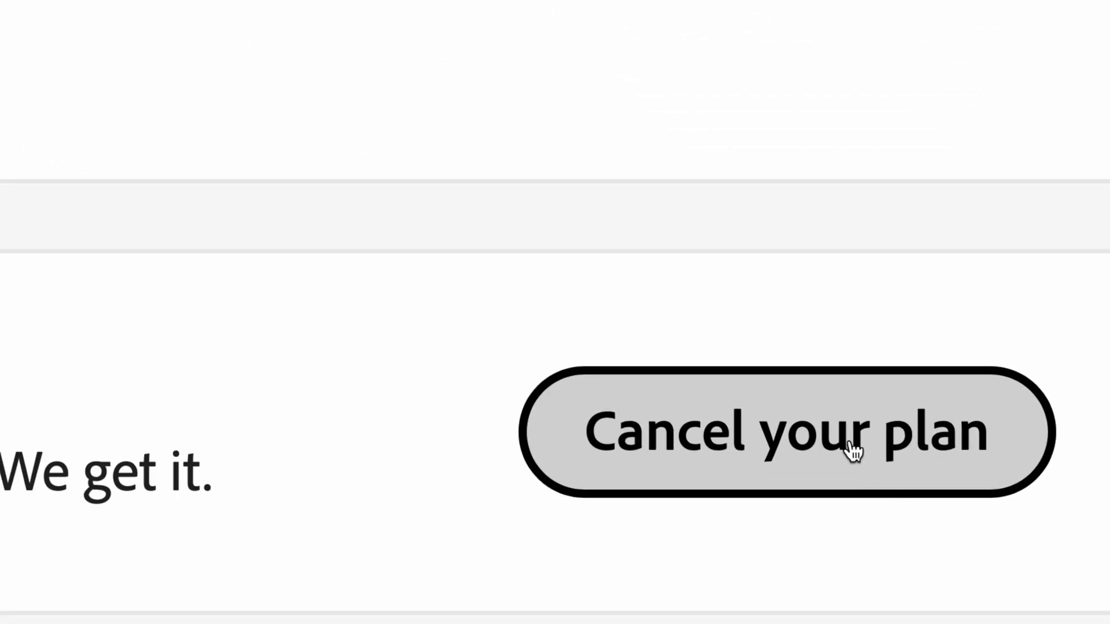
- Choose Cancel your plan to reach Step 1 of 4, showing the subscription ends in 19 days
click(850, 449)
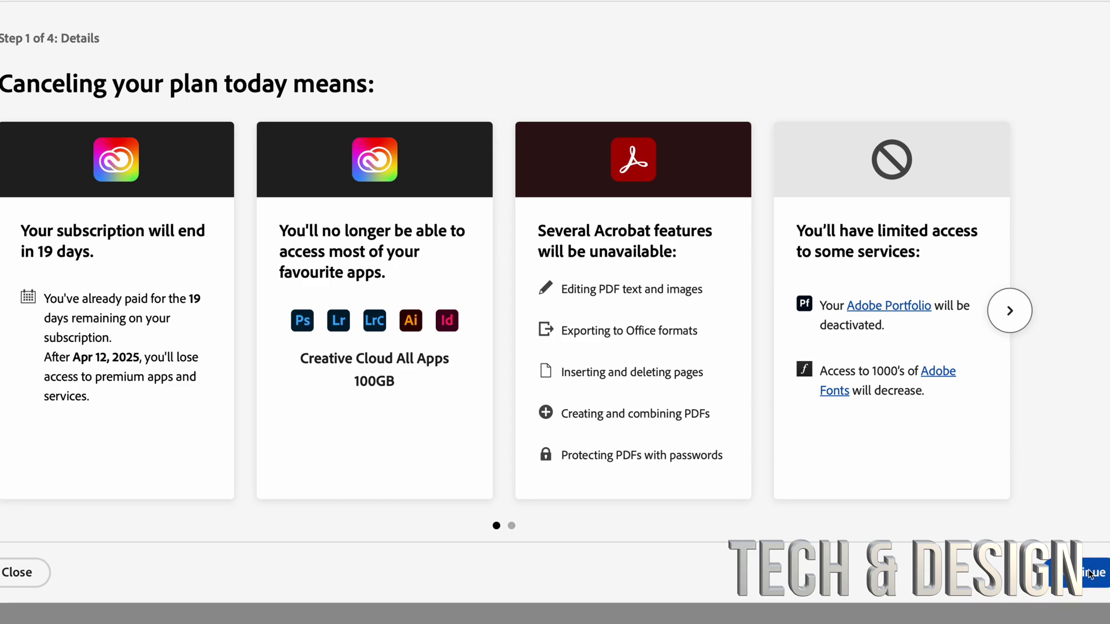
- Continue to the Feedback step and select 'It's too expensive.' as the reason
click(1084, 574)
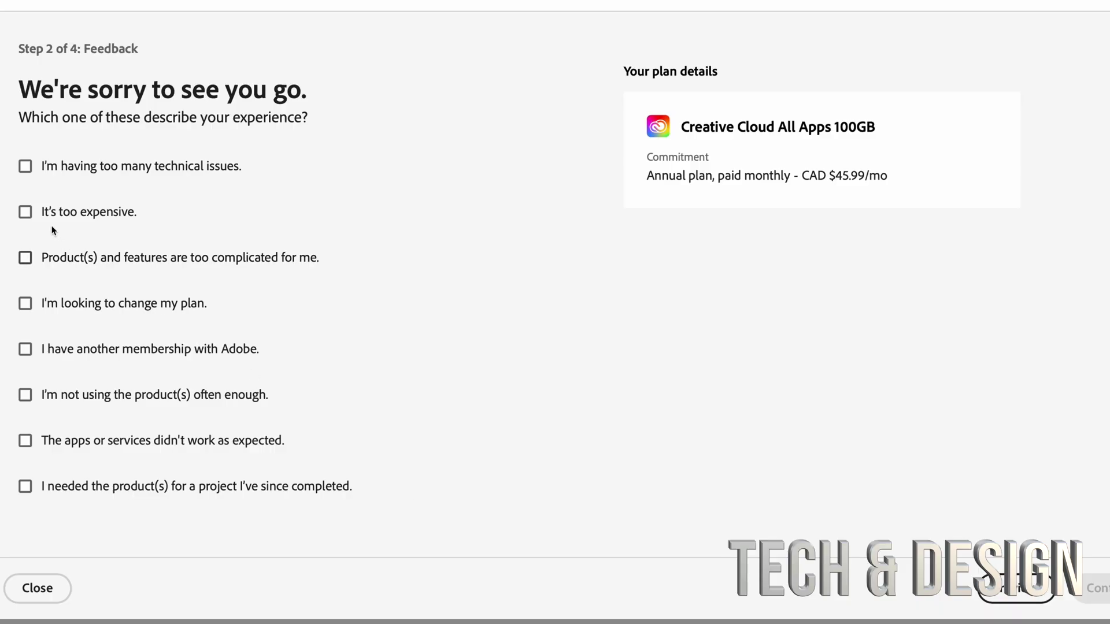
click(26, 212)
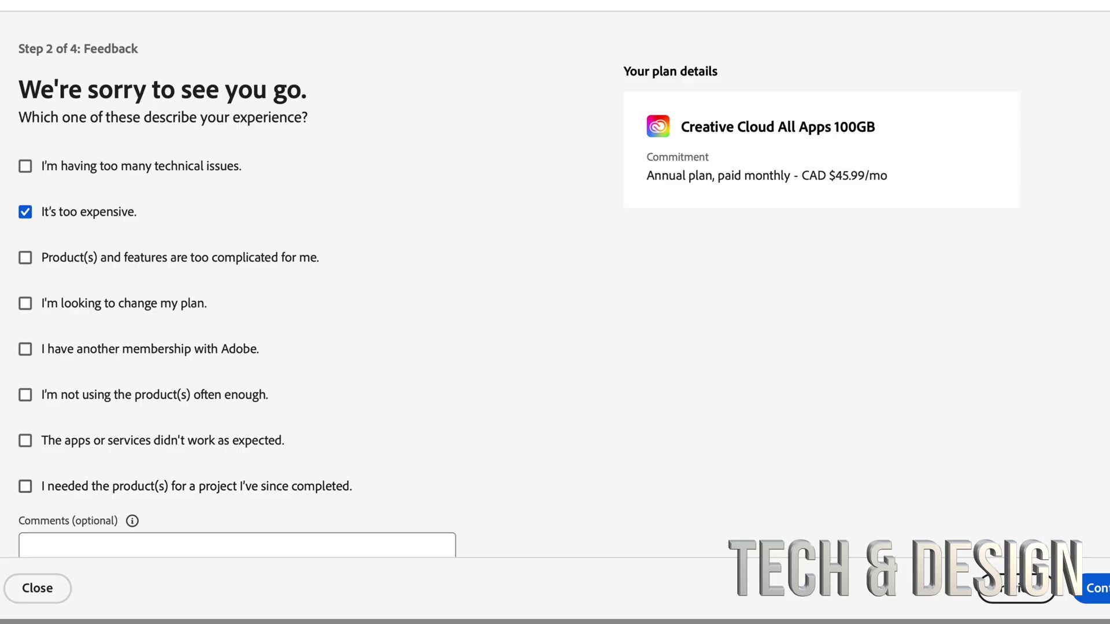
- Submit the 'too expensive' feedback to bring up the switch-products prompt
click(1091, 593)
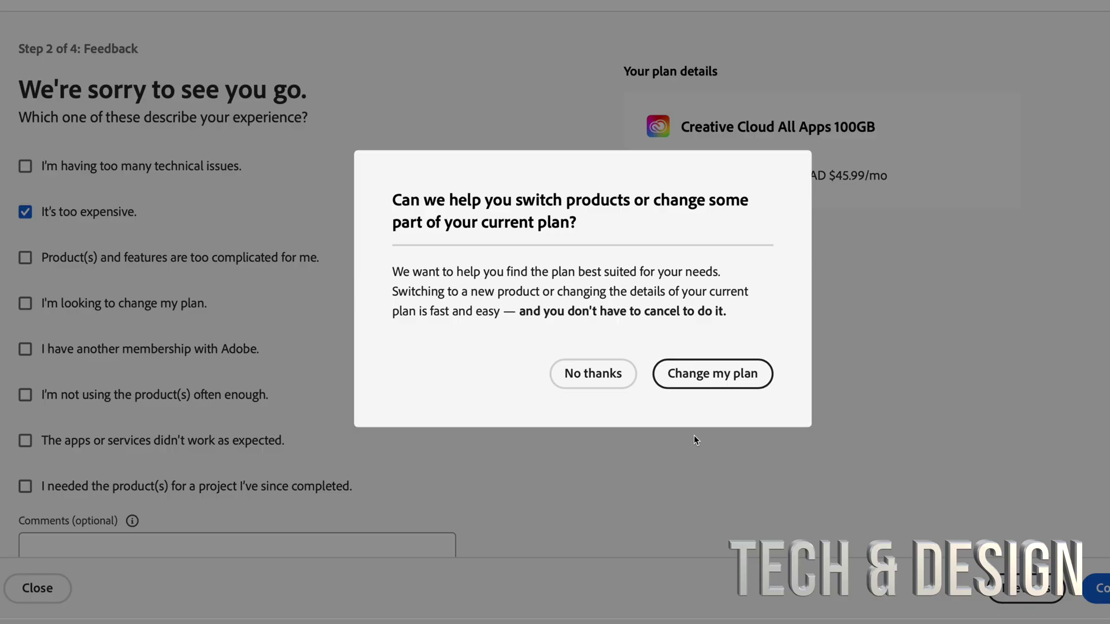
- Decline the product switch to reach the Step 3 offers of two free months or a discounted year
click(583, 375)
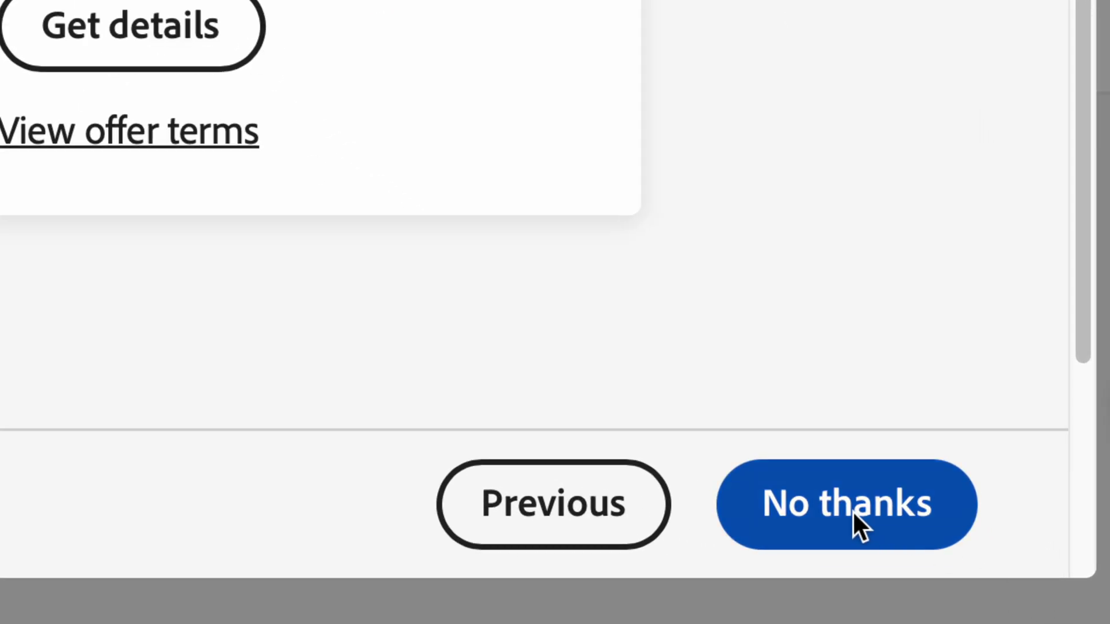
- Decline the retention offers and confirm the cancellation on the Step 4 review
click(844, 511)
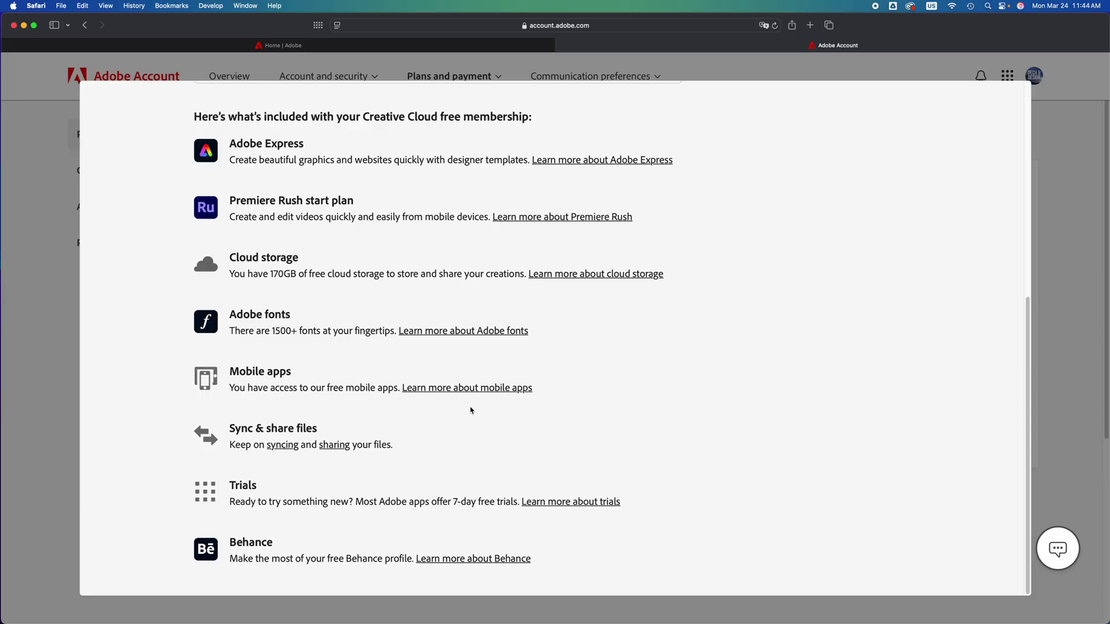
- Dismiss the free membership details to show the plan expiring Apr 12, 2025
key(Escape)
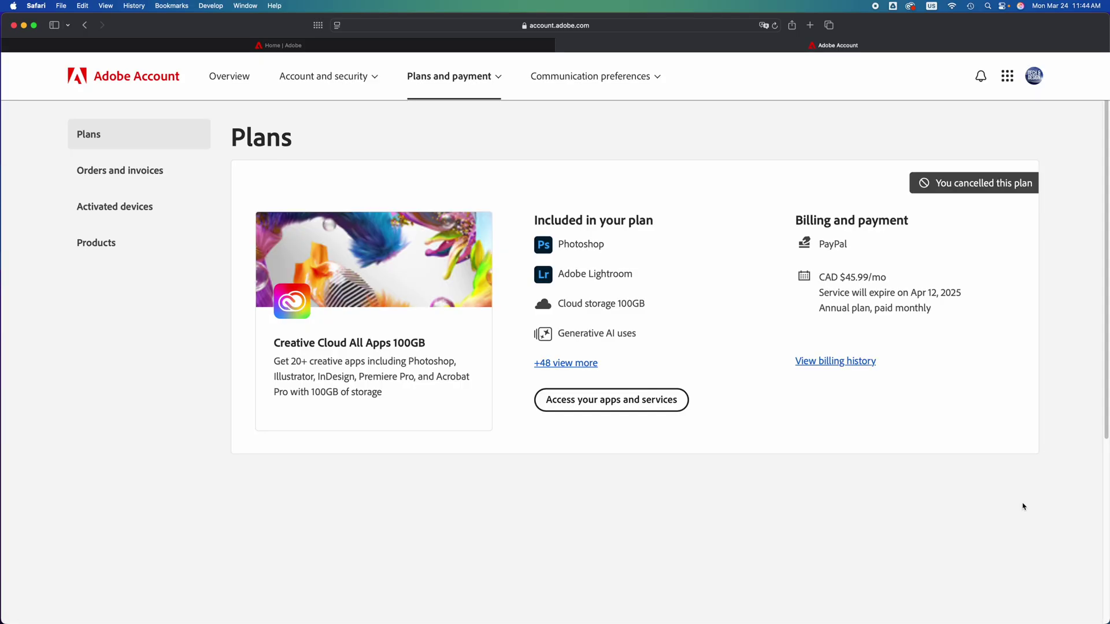